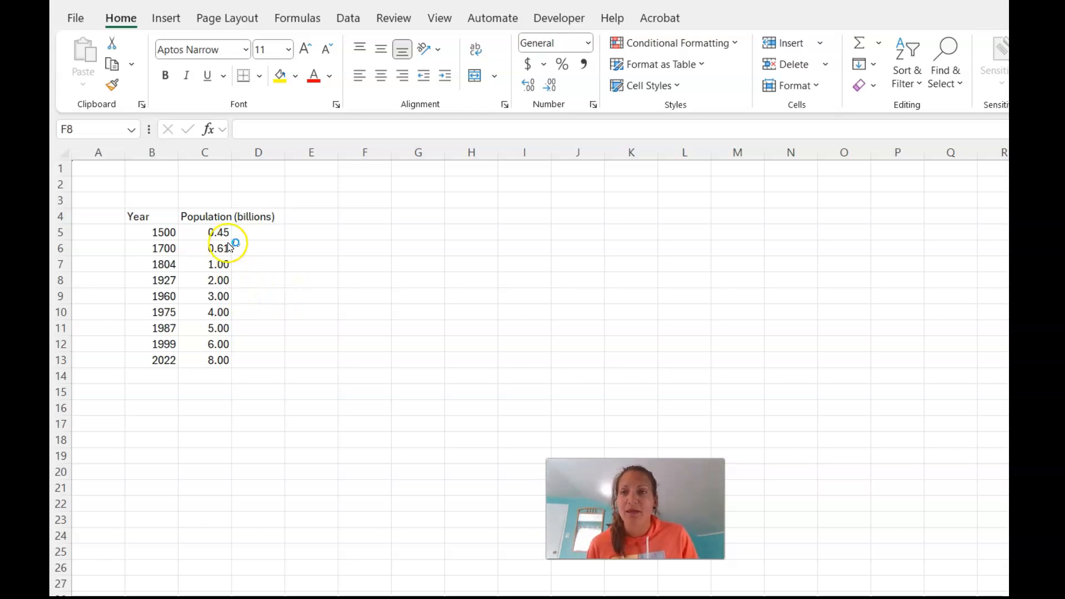
Move the population column over to column D and enter the header "Country" in C4.
drag(217, 356, 256, 210)
click(197, 225)
text(Country)
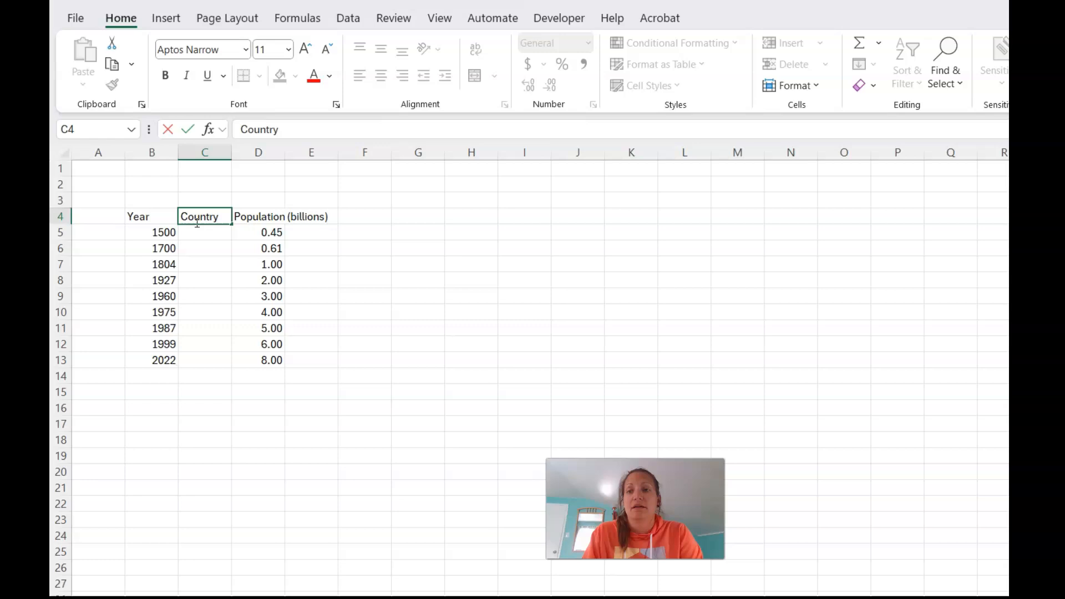
key(Return)
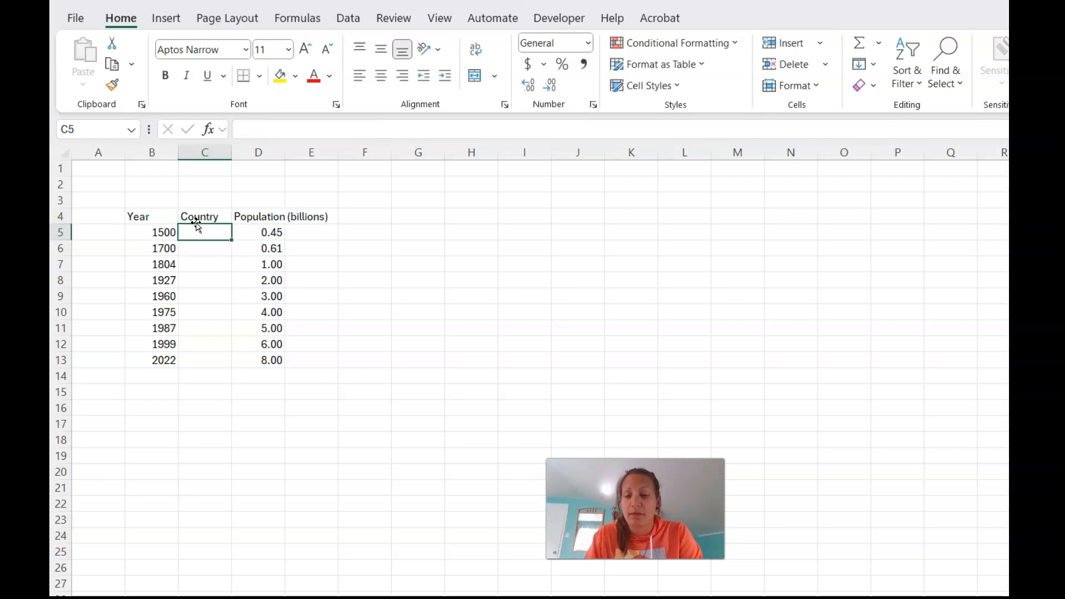
Fill C5:C13 under the Country header with 324, 345, 7, 6787, 342, 34, 56, 234 and 34.
text(324 345 7 6787 342 )
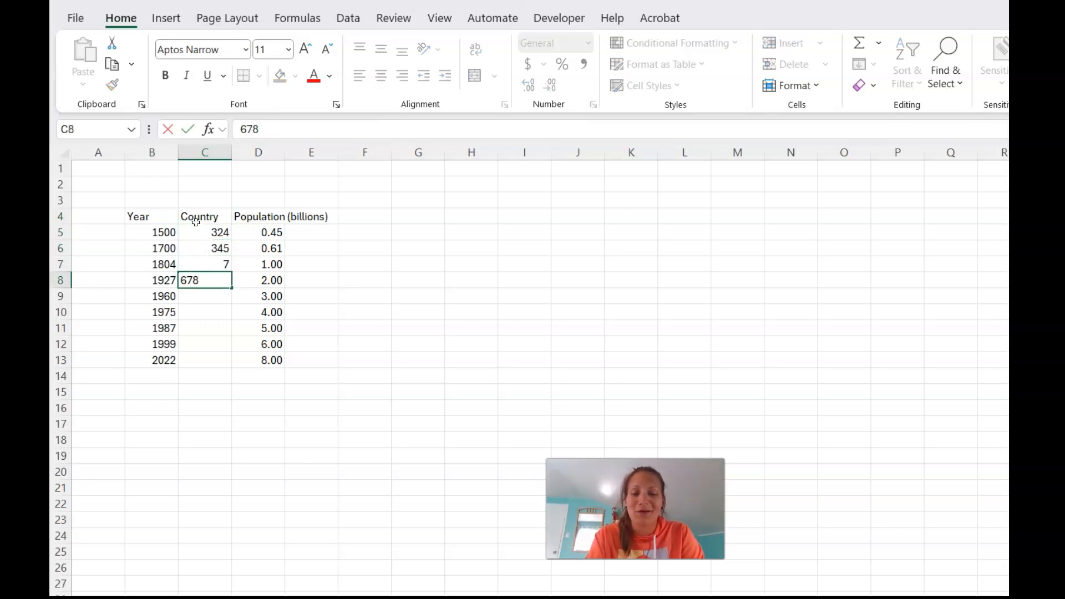
text(34)
key(Return)
text(56)
key(Return)
text(234)
key(Return)
text(34)
key(Return)
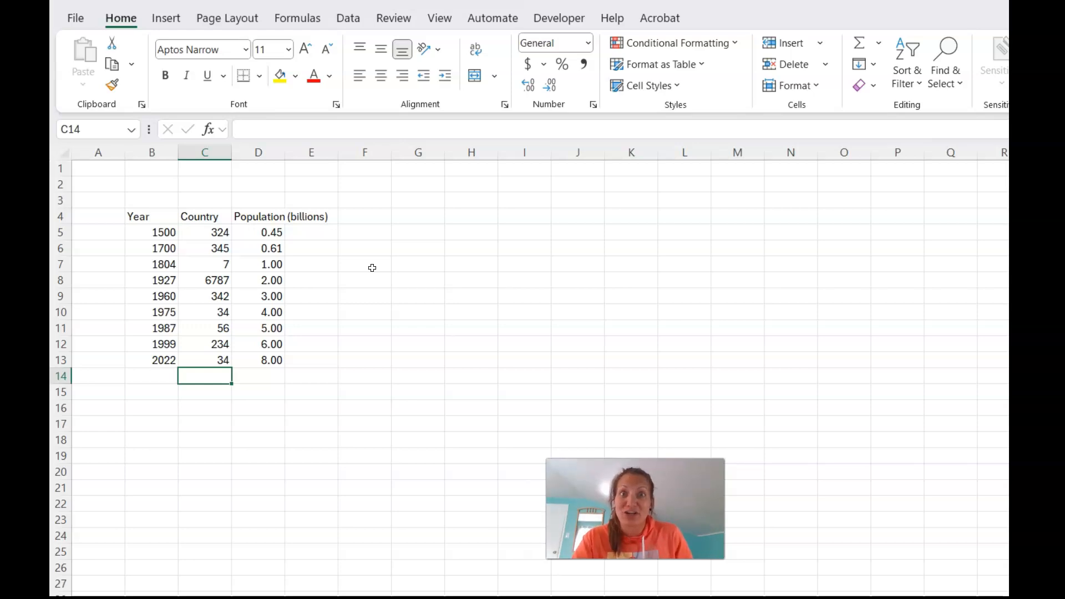
Delete the Country column so the population data sits directly beside the years.
right_click(221, 154)
click(311, 347)
click(327, 294)
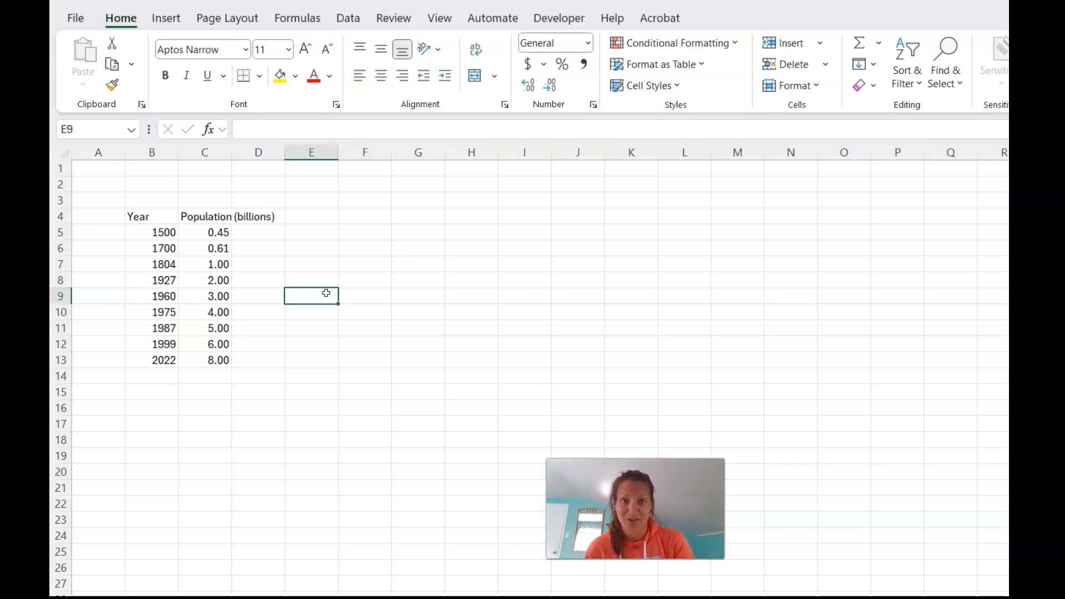
Insert a markers-only Scatter chart from the year and population data in B4:C13 and place it beside the table.
drag(155, 215, 222, 360)
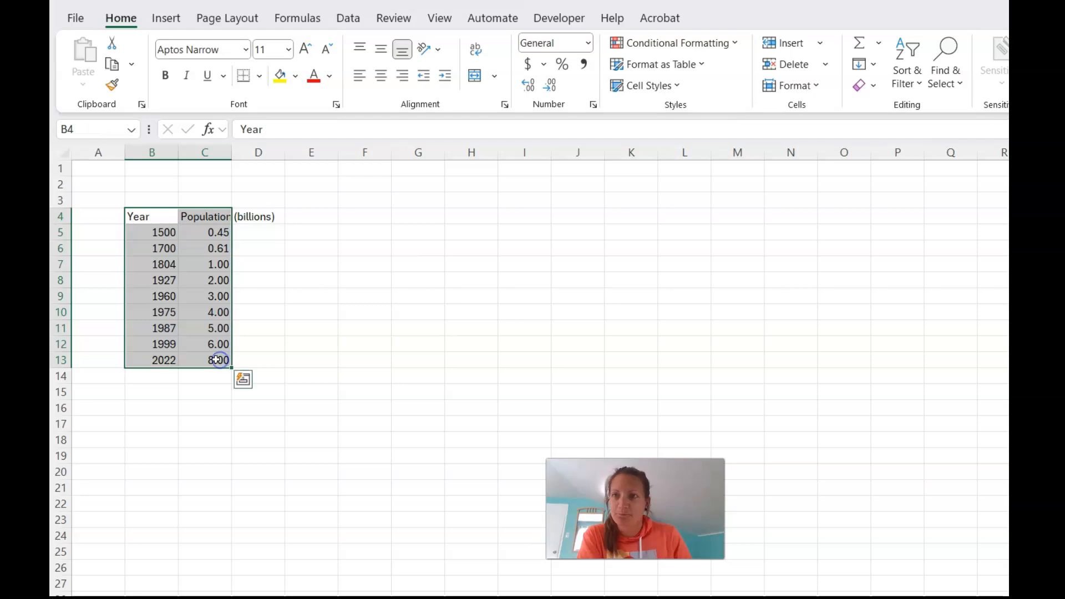
click(165, 20)
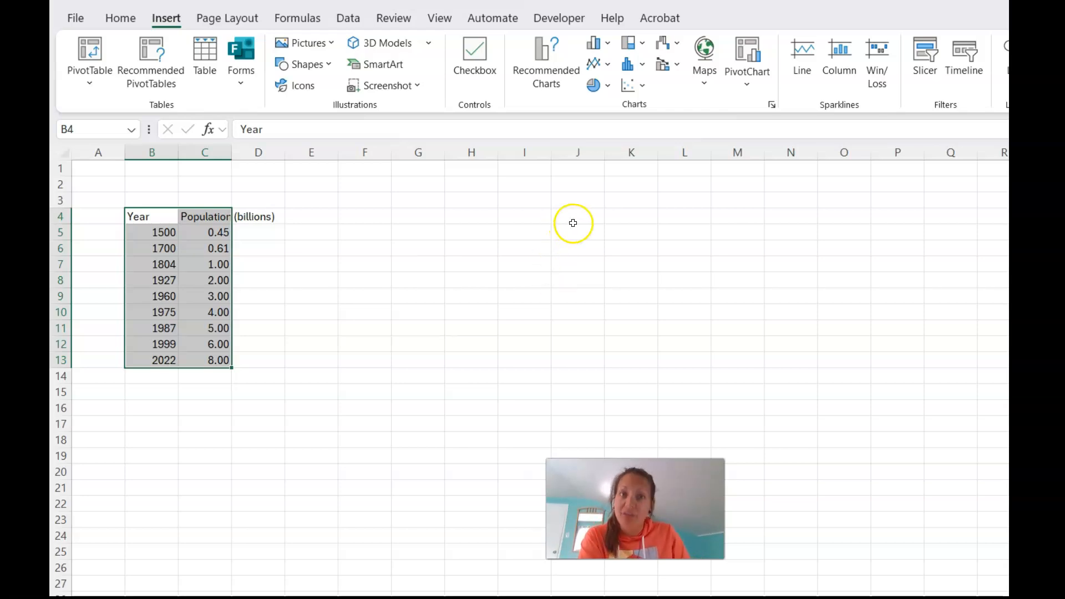
click(629, 86)
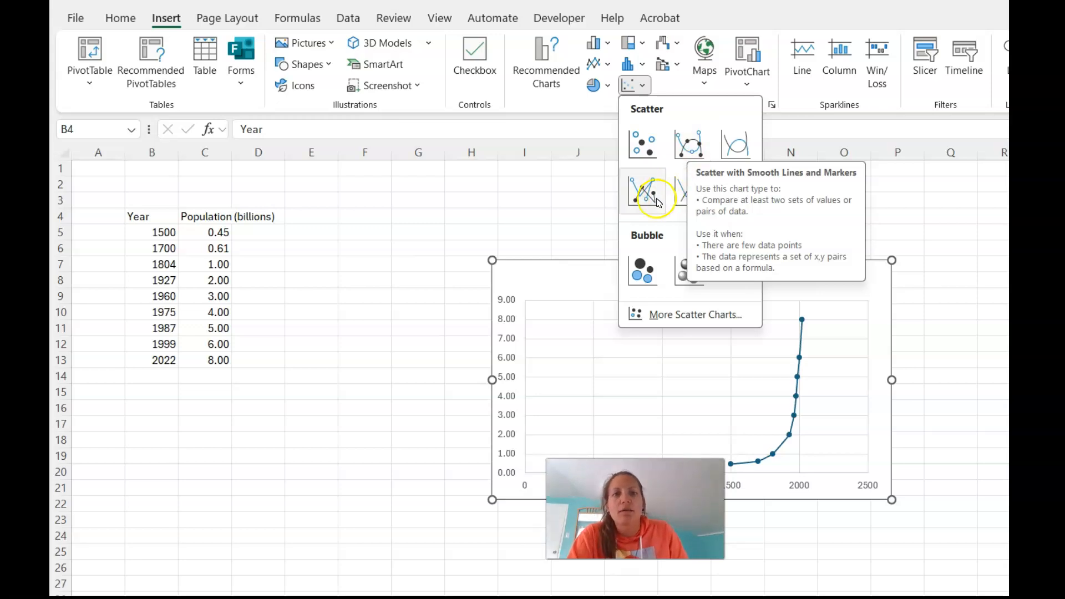
click(678, 148)
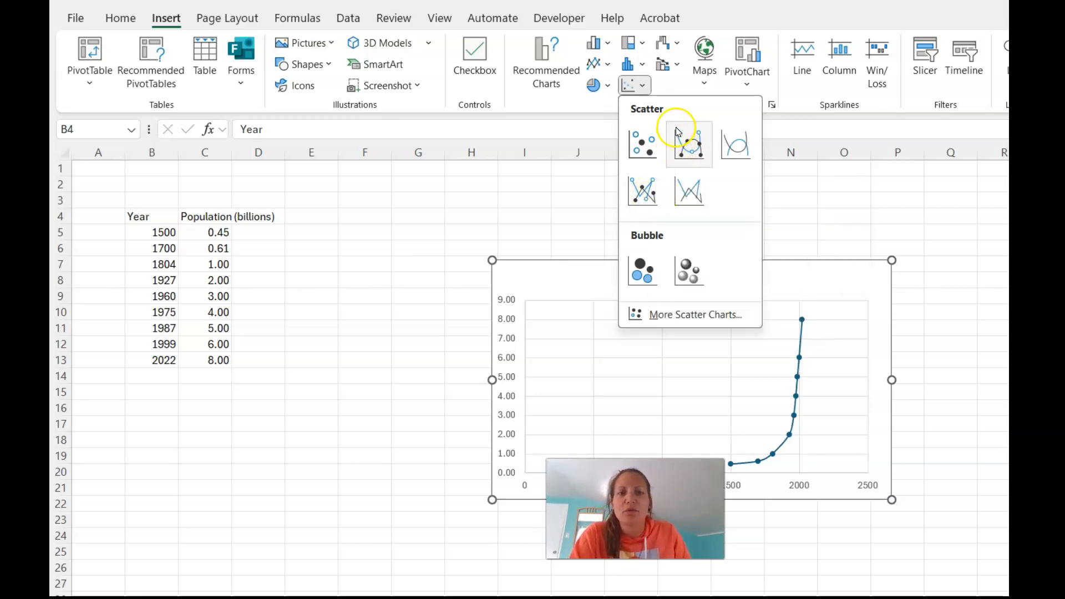
click(652, 147)
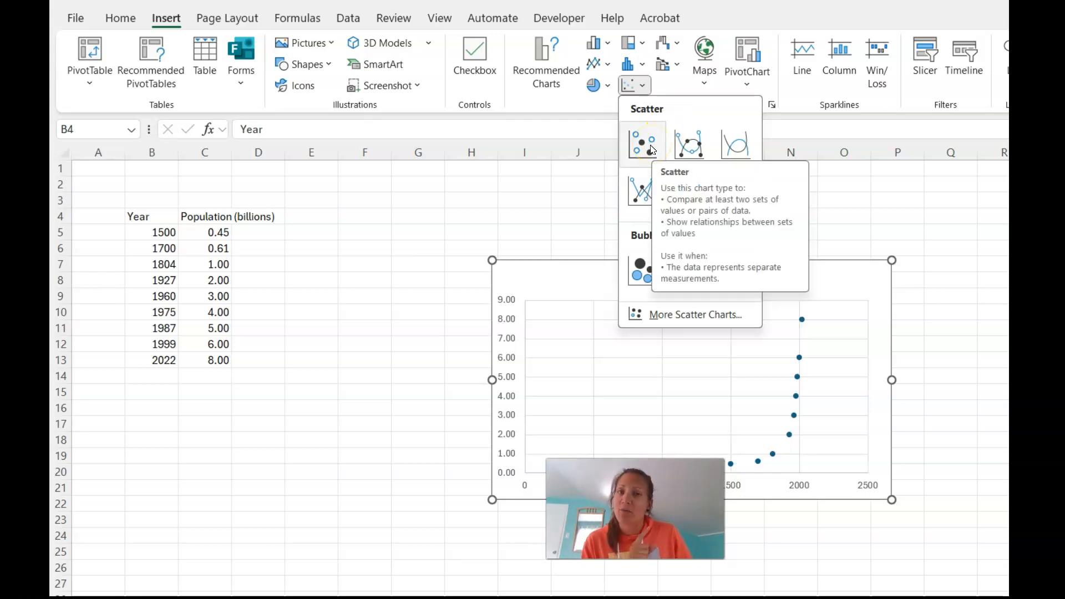
click(655, 150)
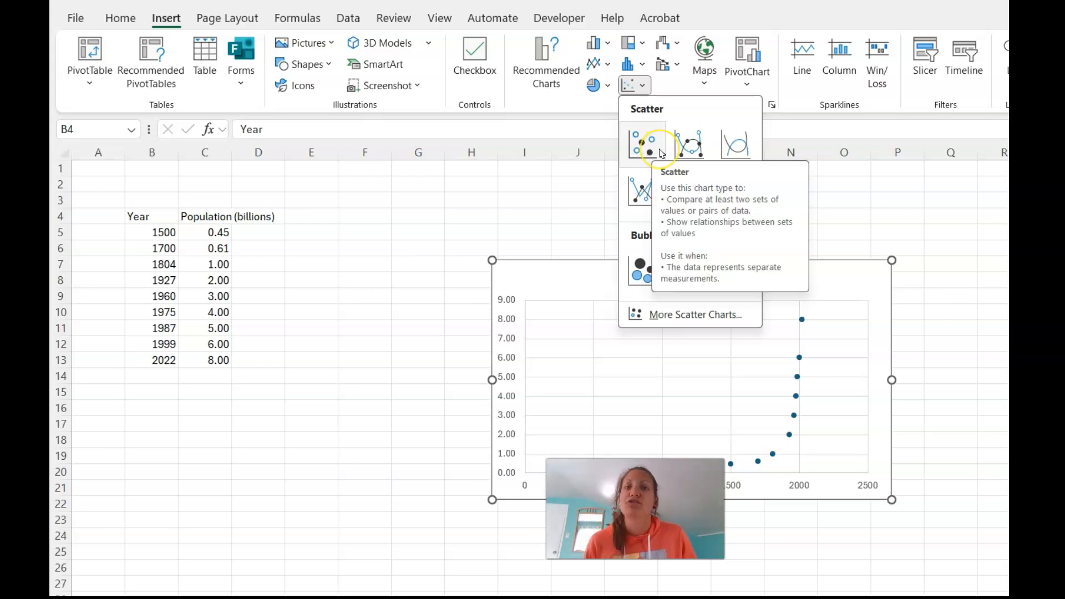
click(660, 151)
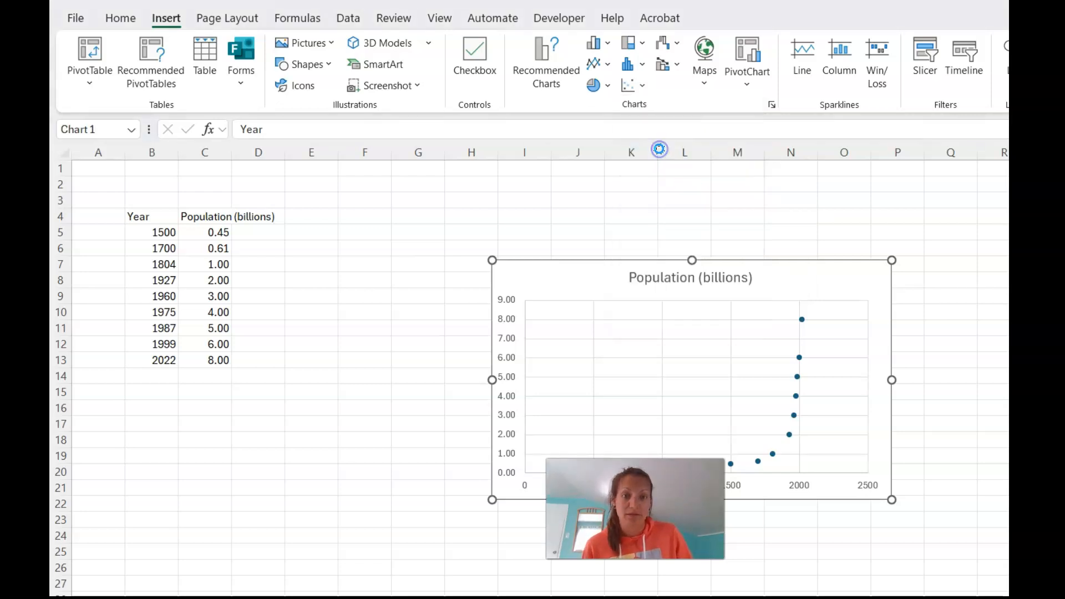
drag(574, 276, 424, 203)
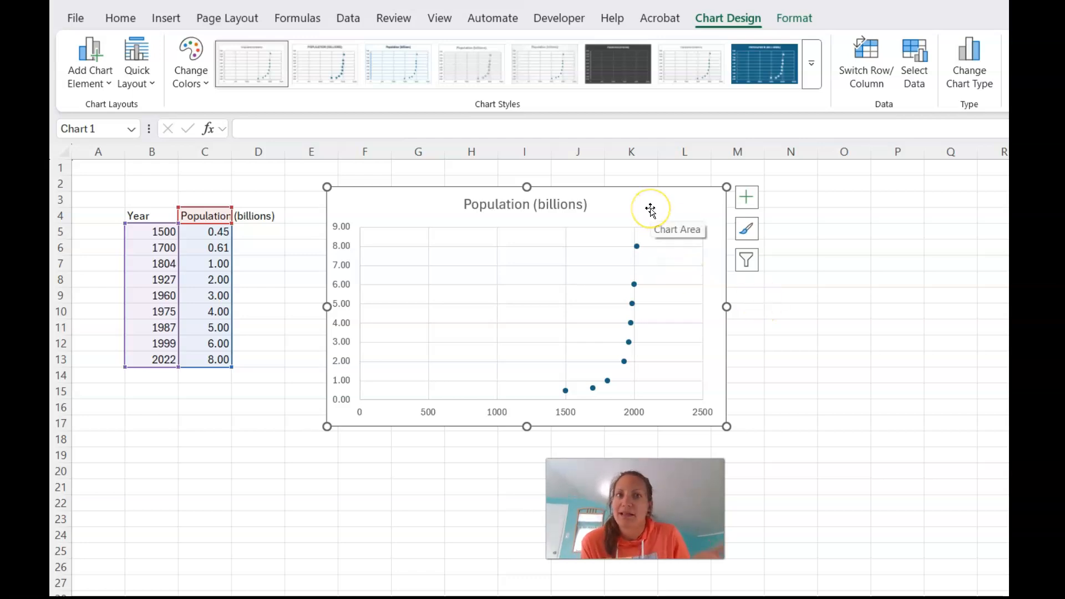
Give the population series' markers a solid red border.
click(637, 246)
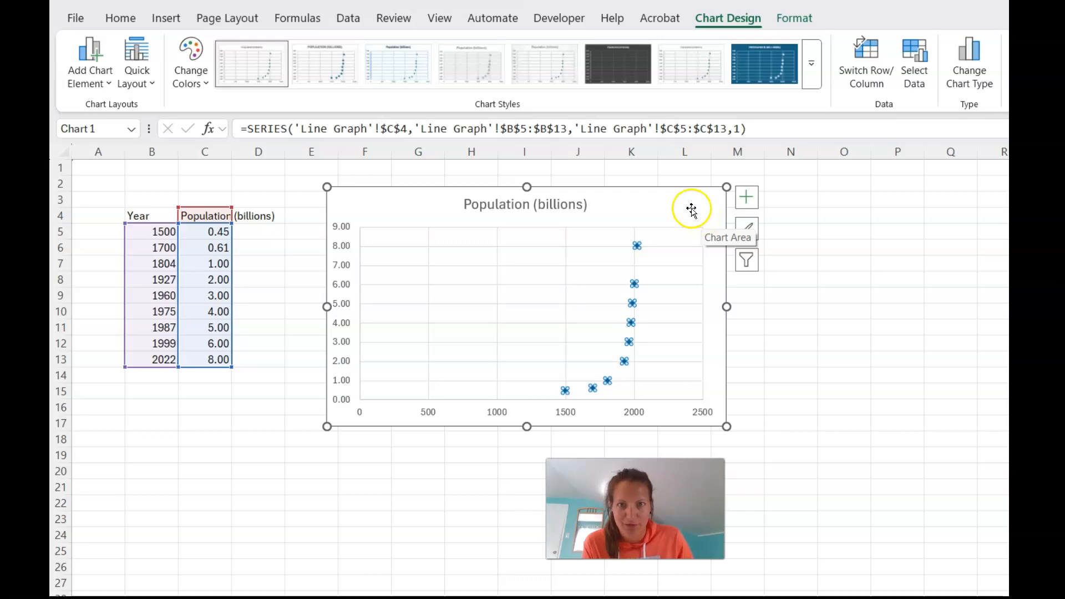
click(673, 247)
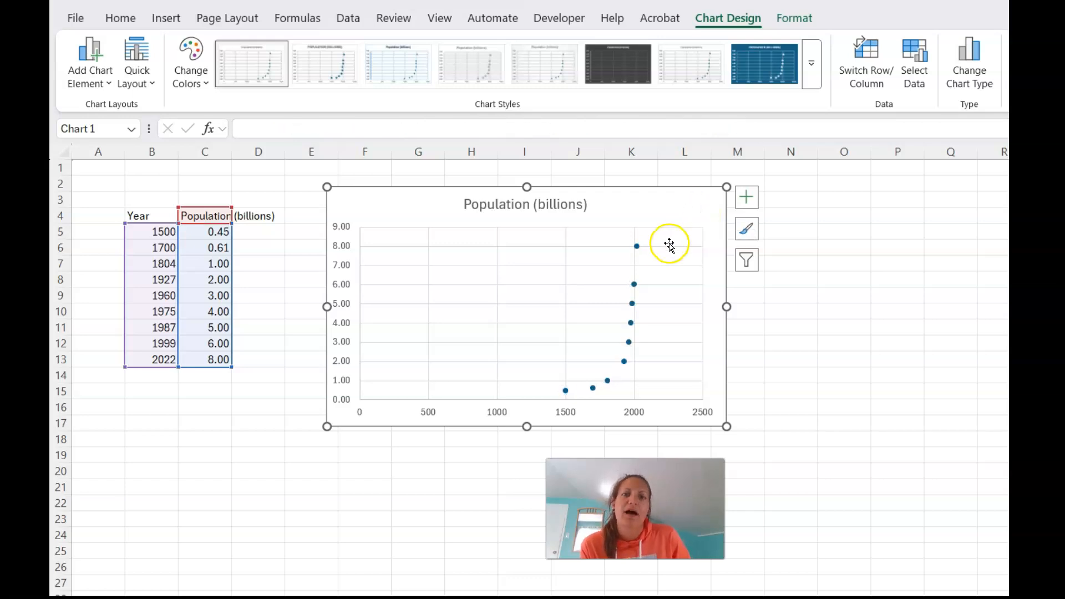
double_click(636, 246)
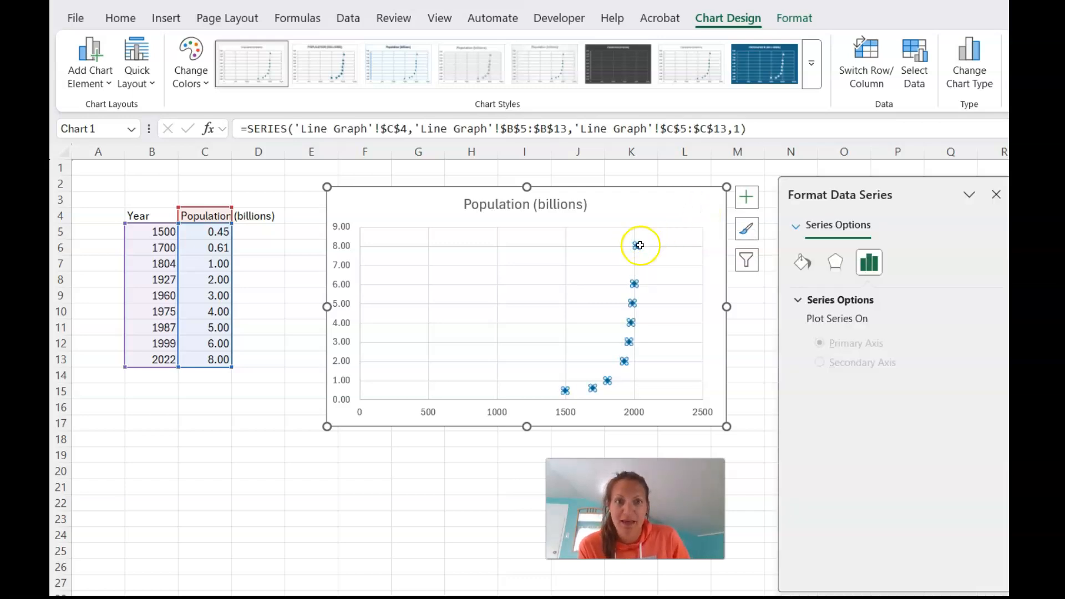
click(950, 255)
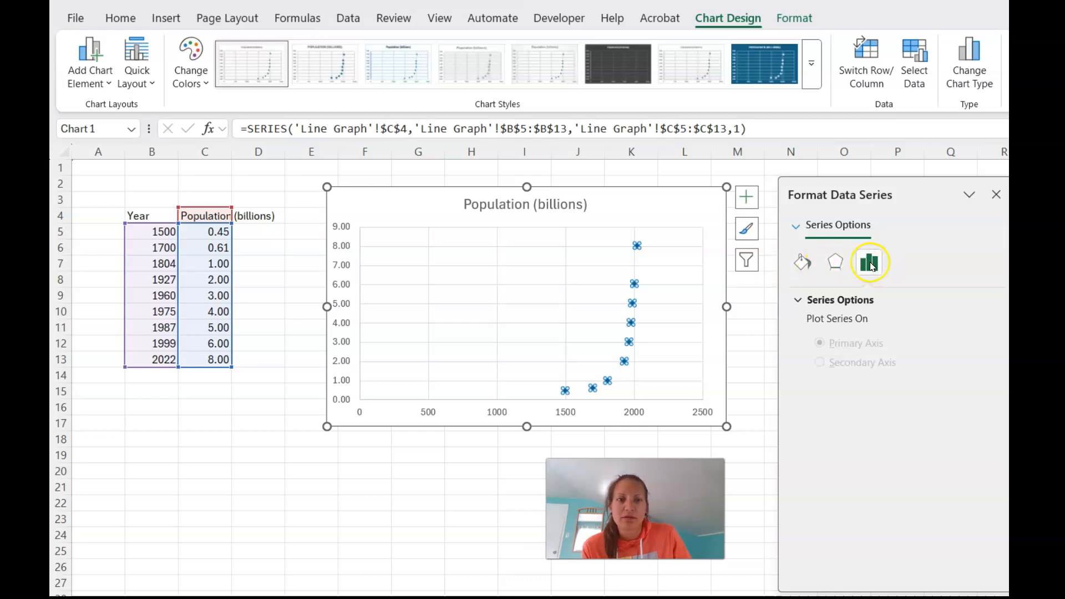
click(805, 264)
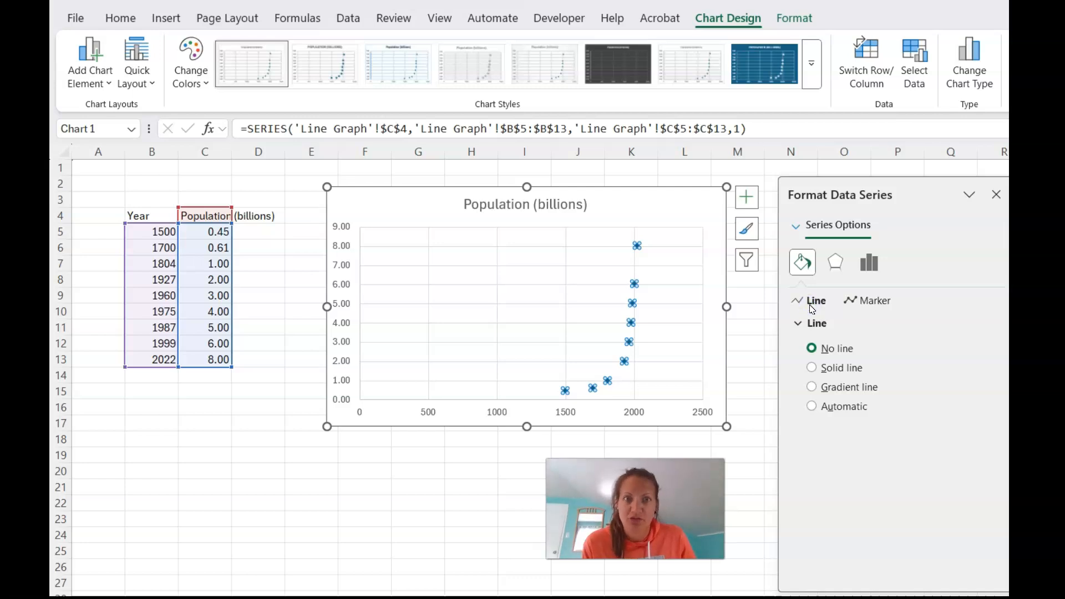
click(866, 301)
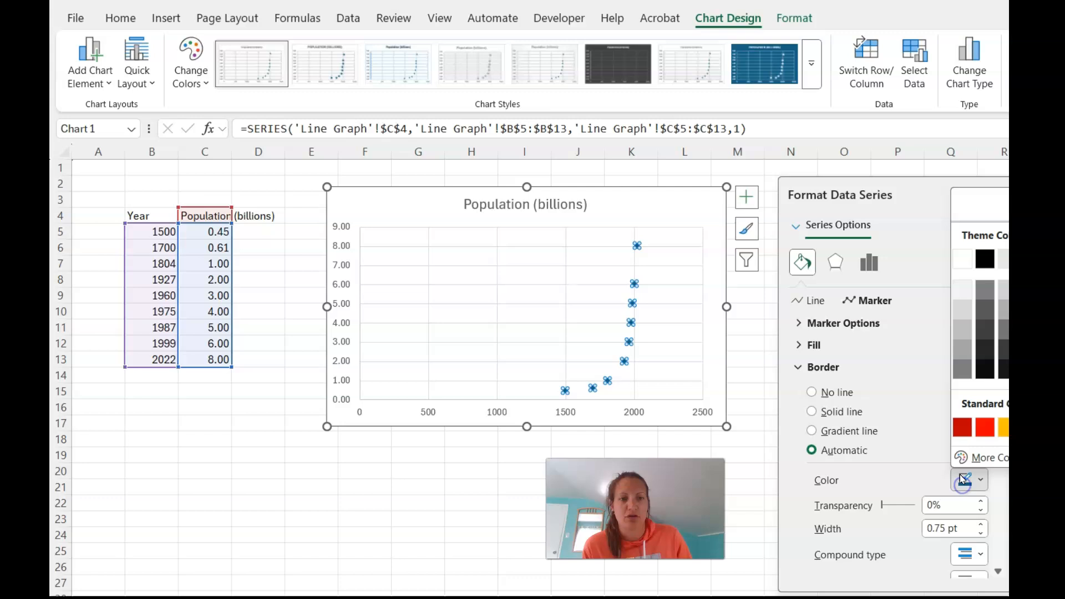
click(985, 427)
scroll(954, 422, down, 3)
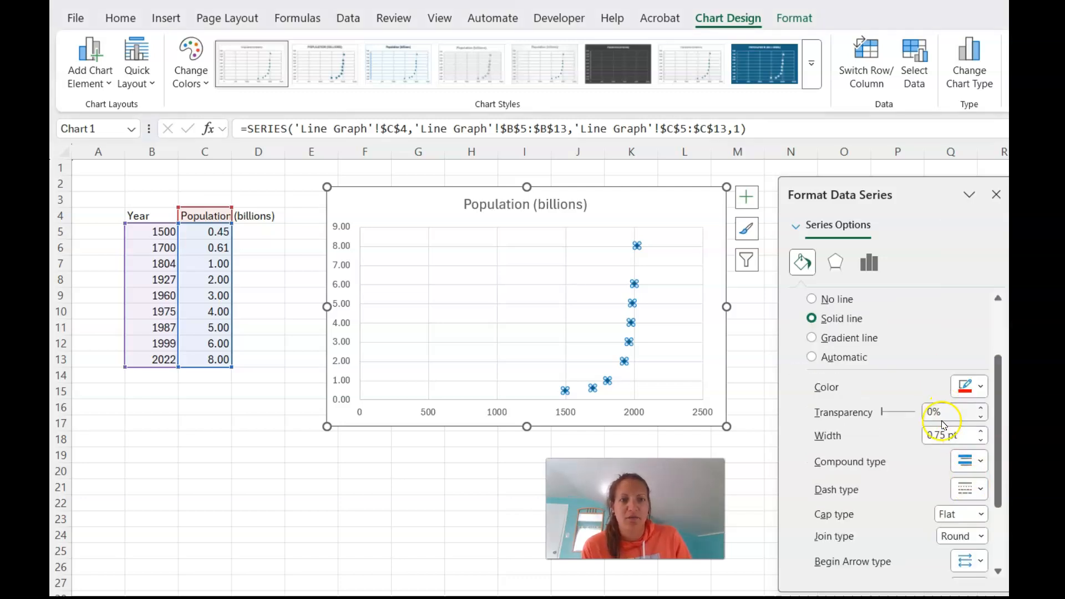
scroll(869, 400, up, 3)
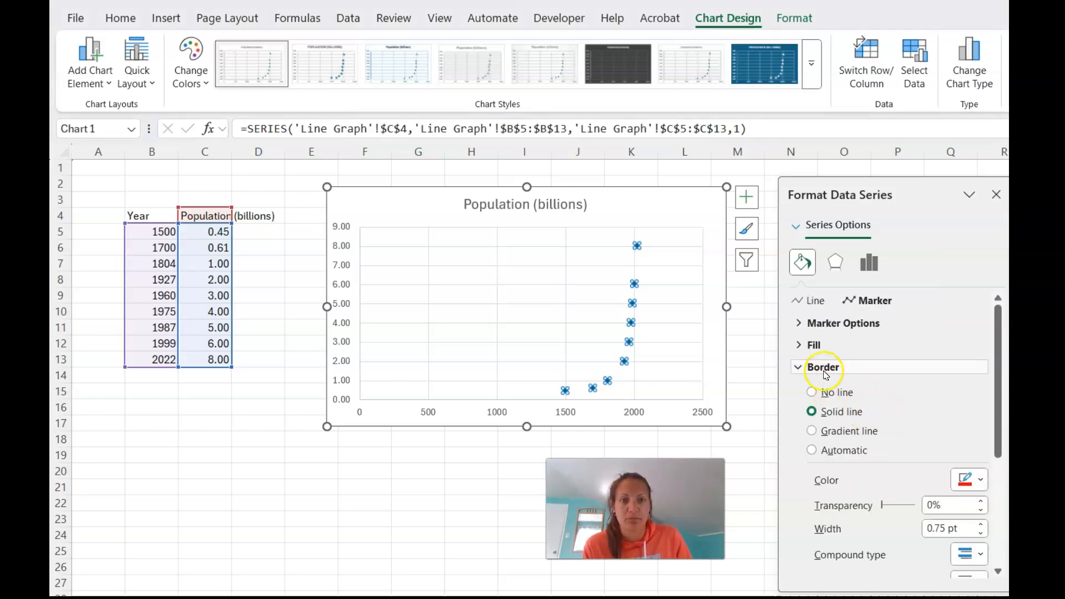
Set the population series' marker fill to solid red.
click(811, 345)
click(838, 389)
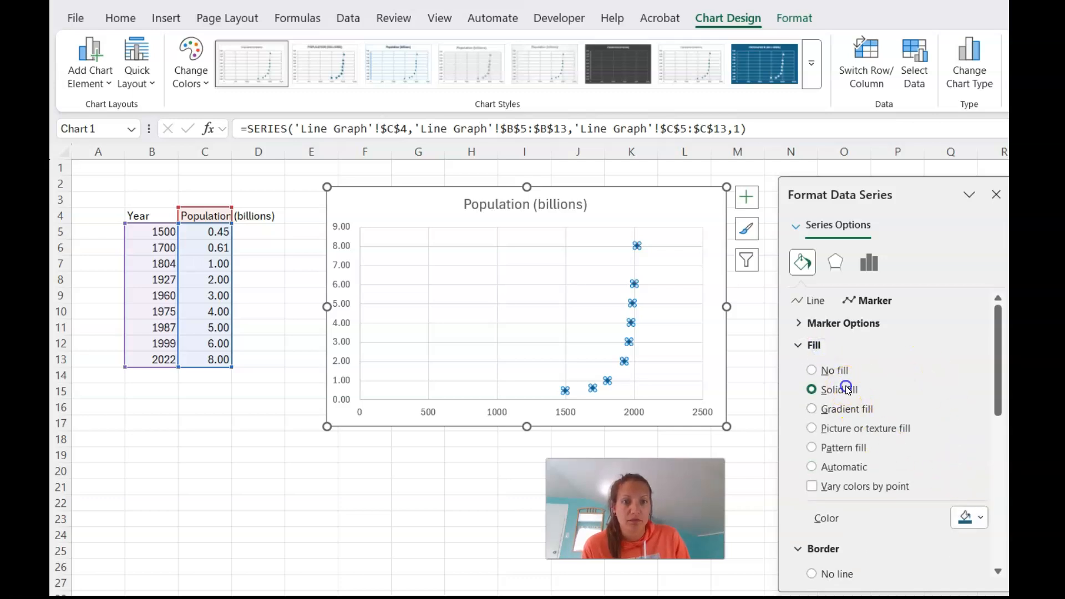
click(969, 517)
click(982, 468)
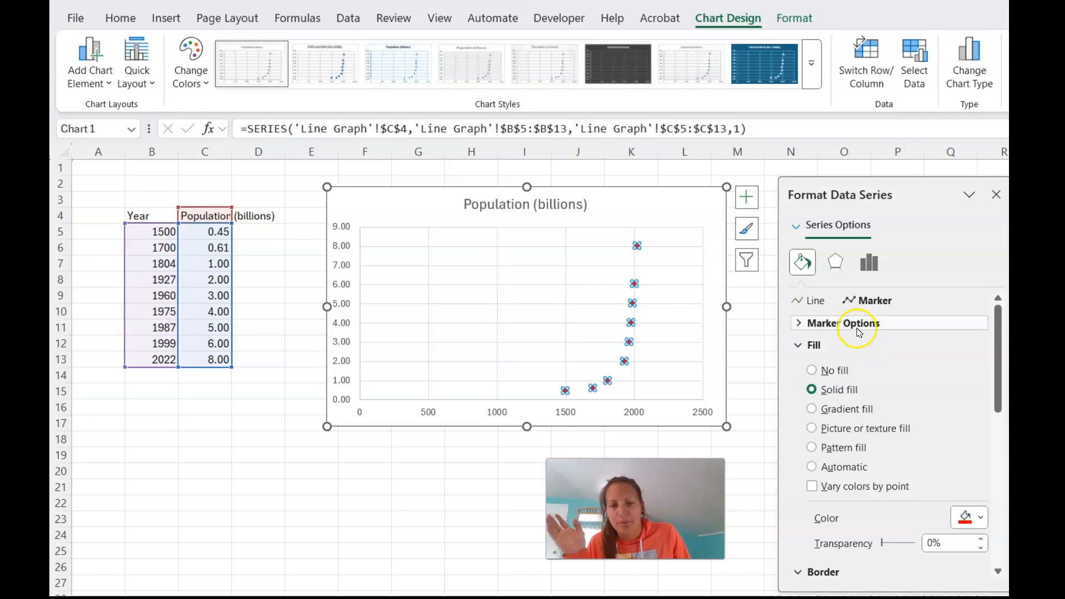
Connect the population series' points with a solid, very dark grey line 1.5 pt wide.
click(814, 301)
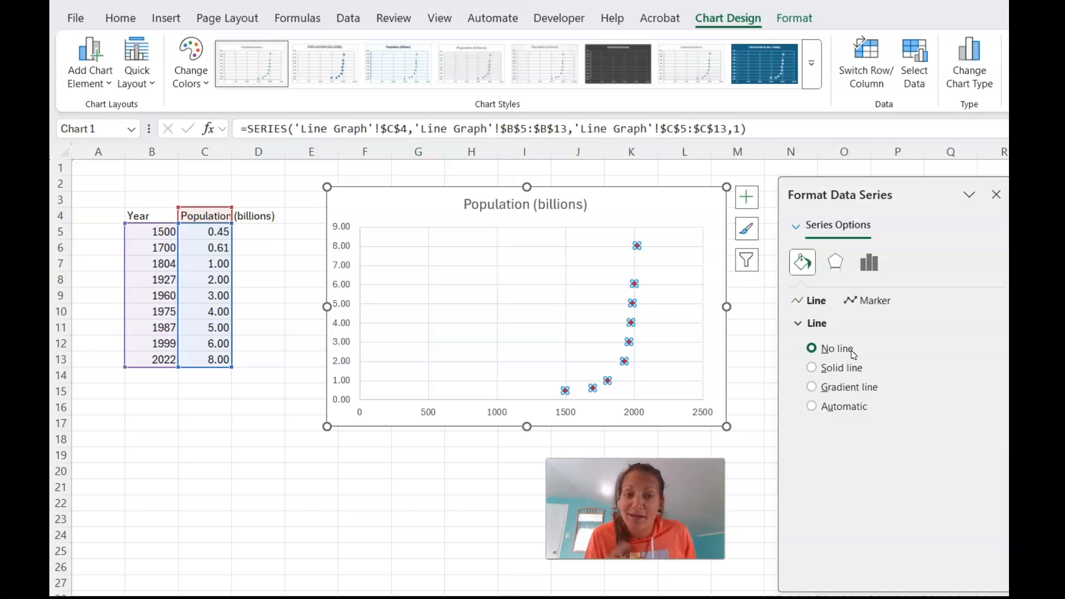
click(850, 368)
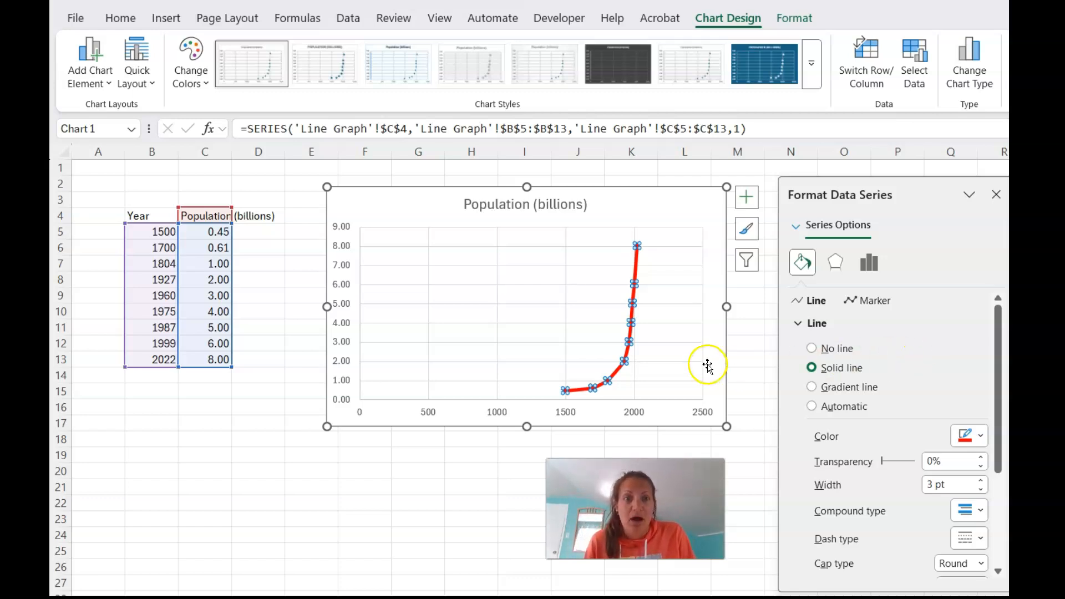
click(968, 438)
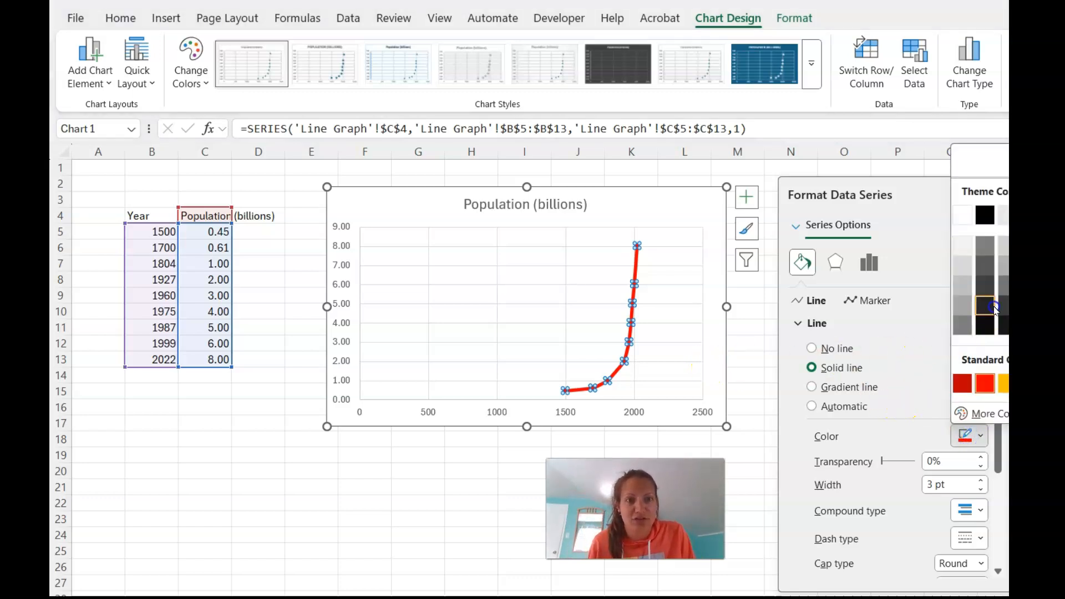
click(986, 305)
click(981, 490)
click(981, 490)
click(980, 491)
click(980, 490)
click(980, 491)
click(981, 490)
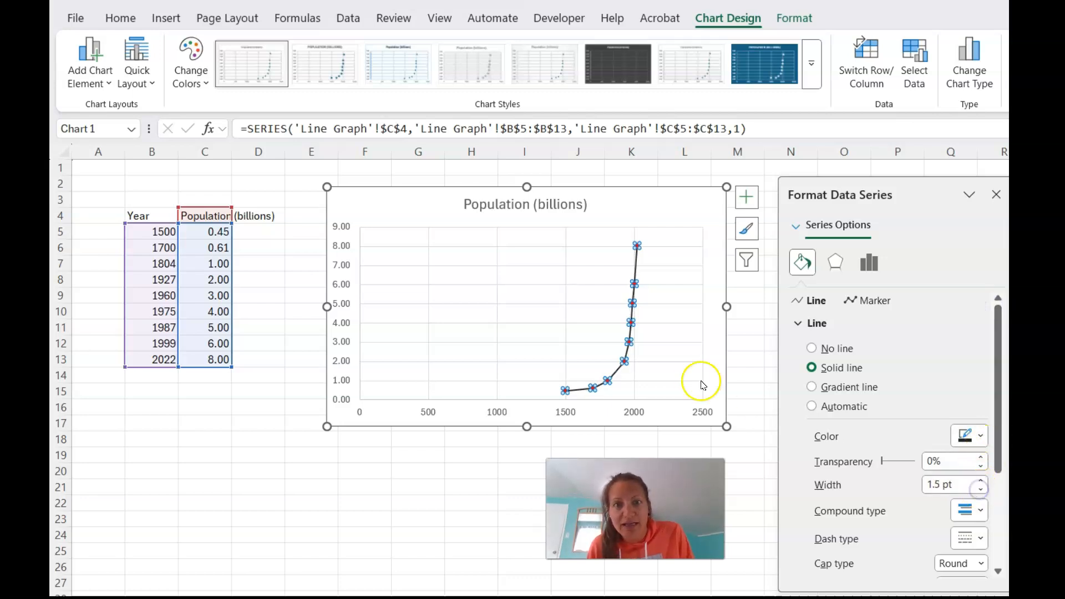
click(717, 328)
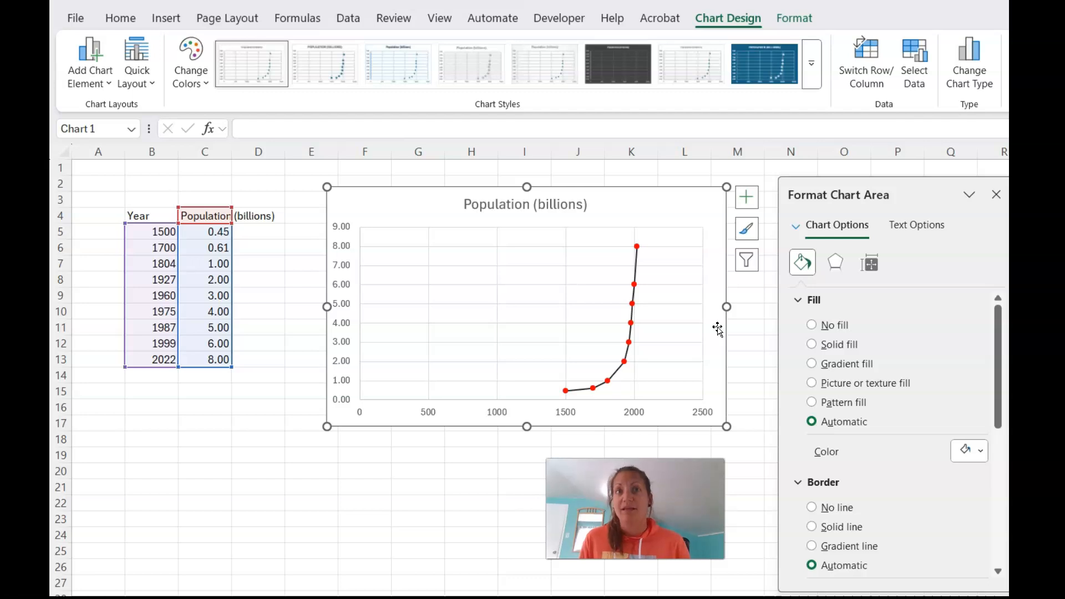
Set the chart's horizontal axis bounds to a minimum of 1000 and a maximum of 2200.
click(637, 309)
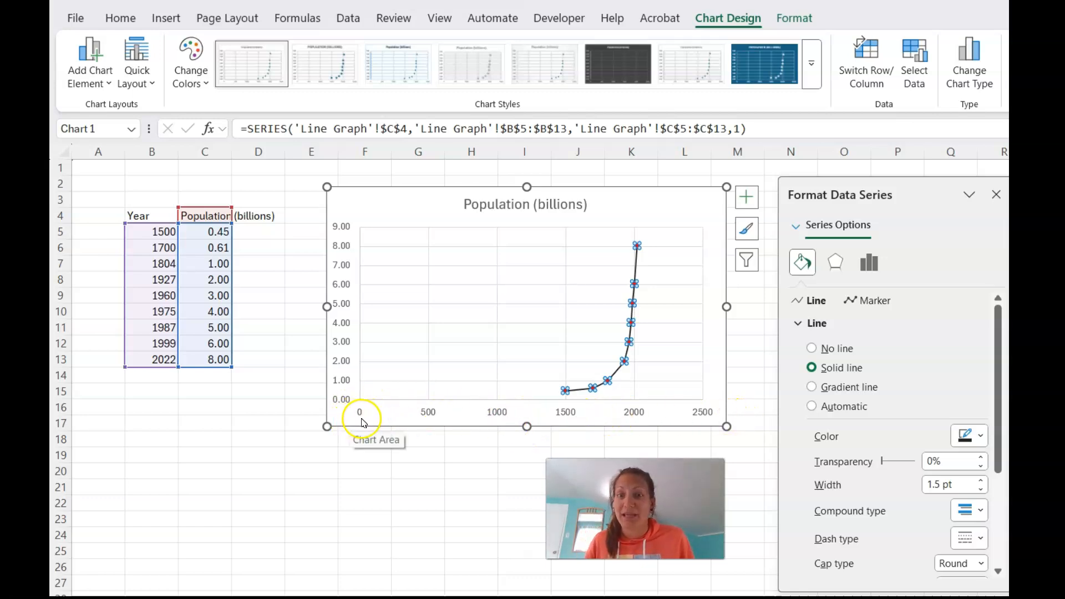
click(427, 414)
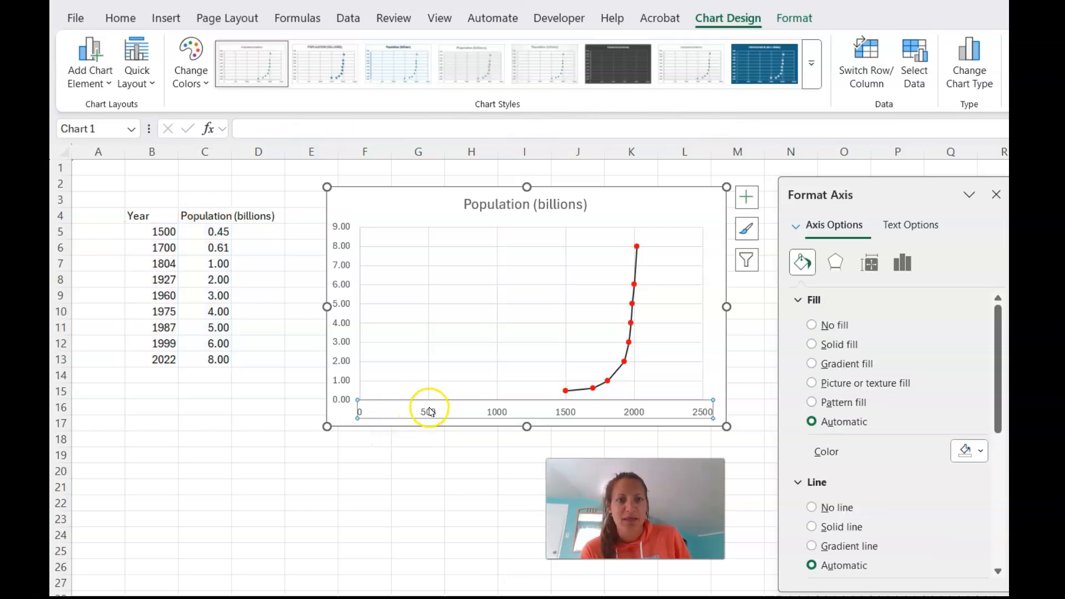
click(871, 266)
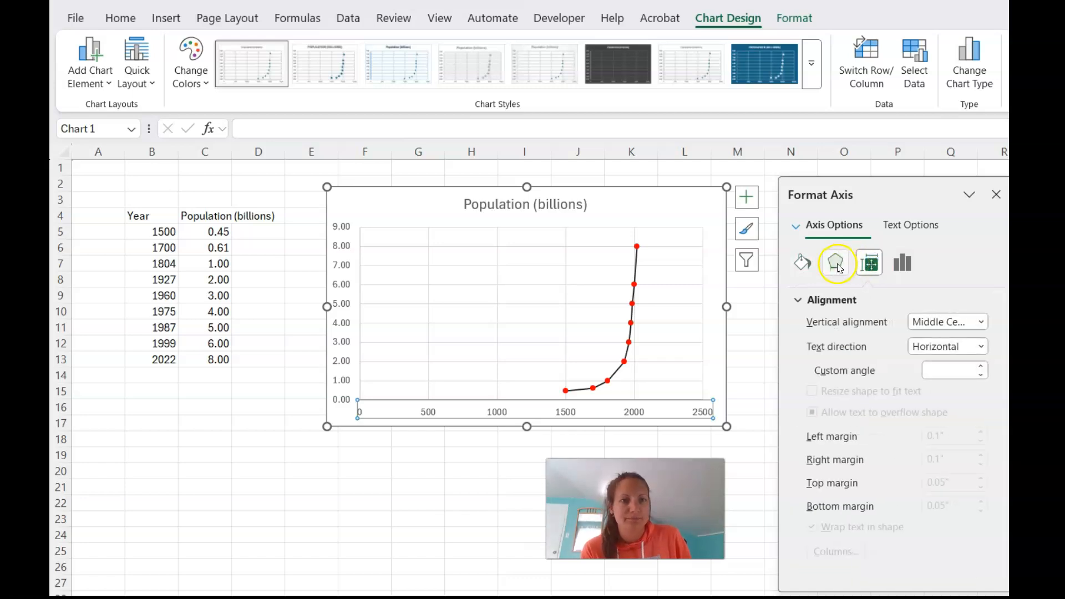
click(835, 263)
click(802, 262)
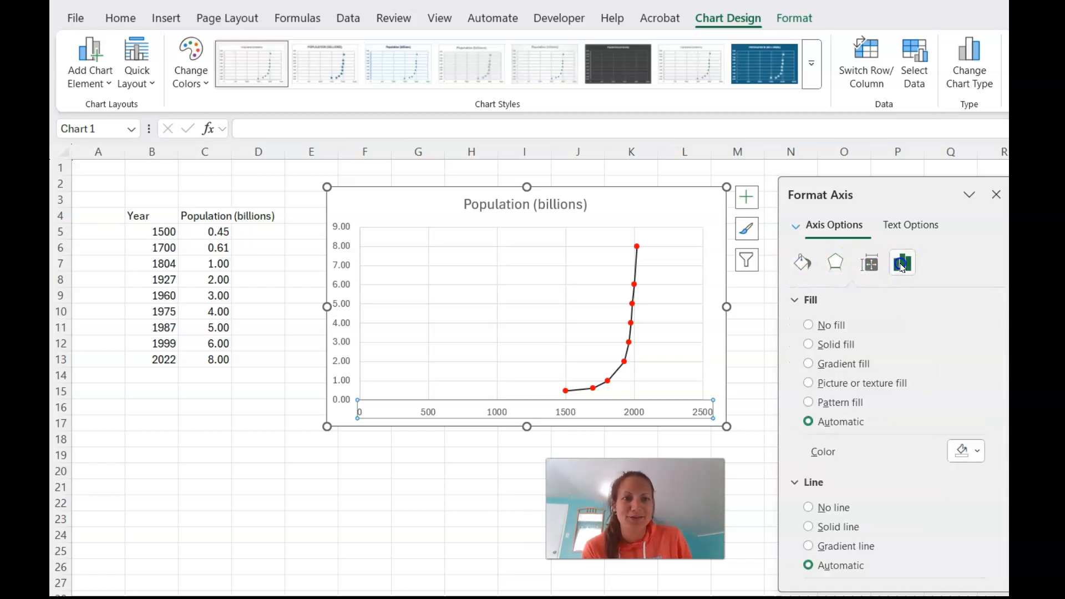
click(903, 262)
click(854, 300)
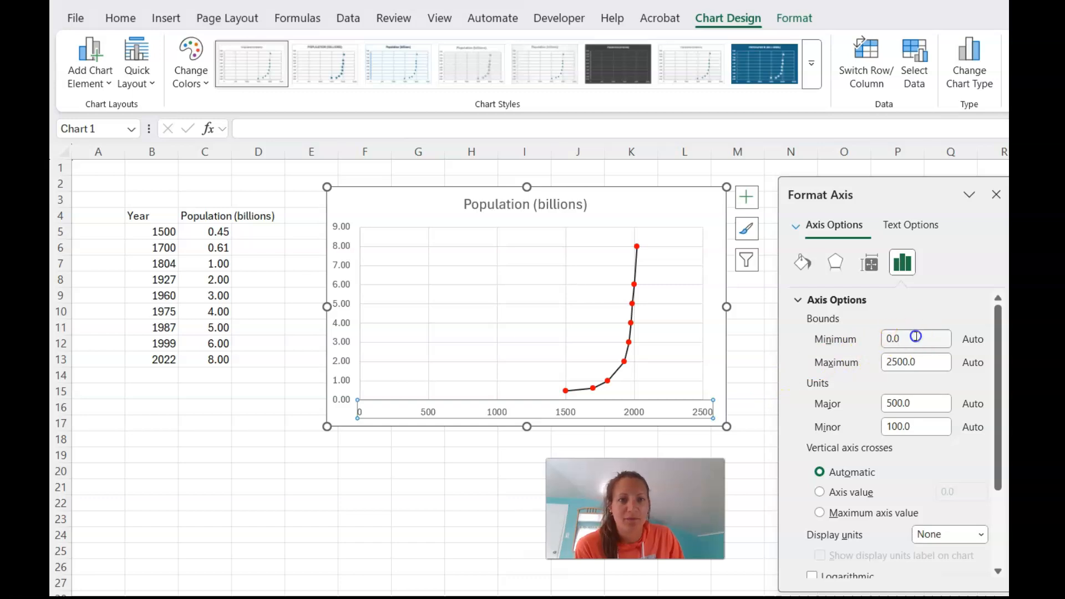
click(809, 340)
text(1000)
click(899, 361)
text(2200)
key(Return)
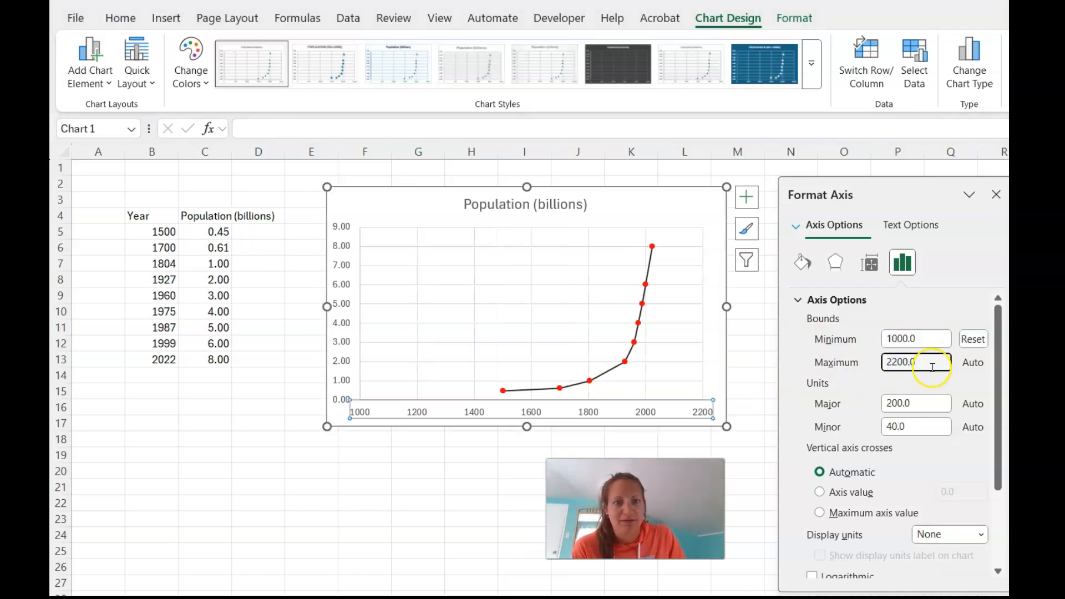
Set the horizontal axis bounds of the population scatter chart to a minimum of 1400 and a maximum of 2100.
double_click(914, 339)
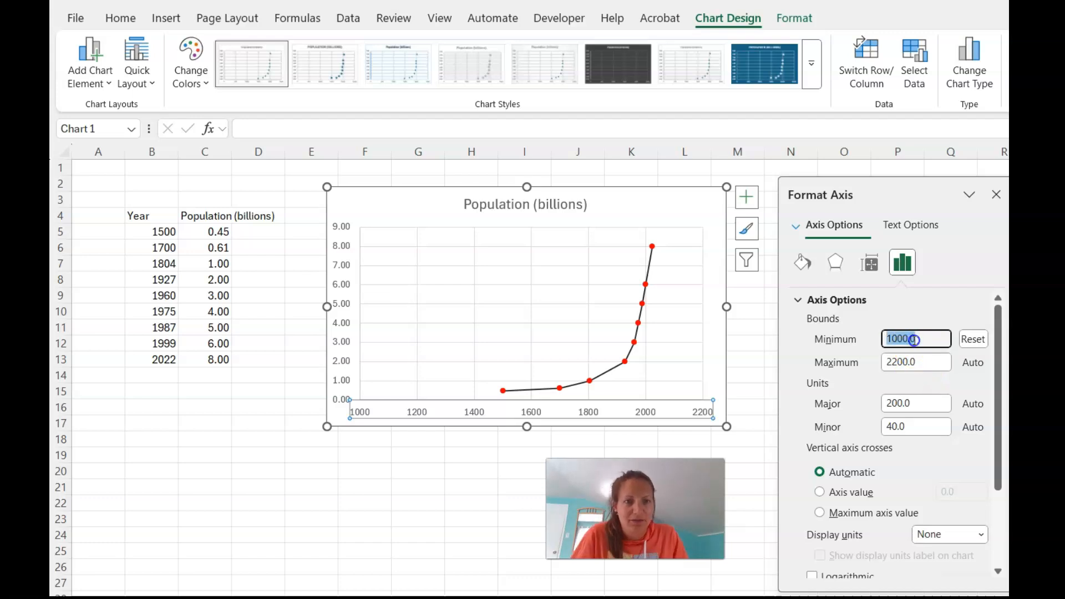
text(1400)
double_click(940, 361)
text(2100)
key(Return)
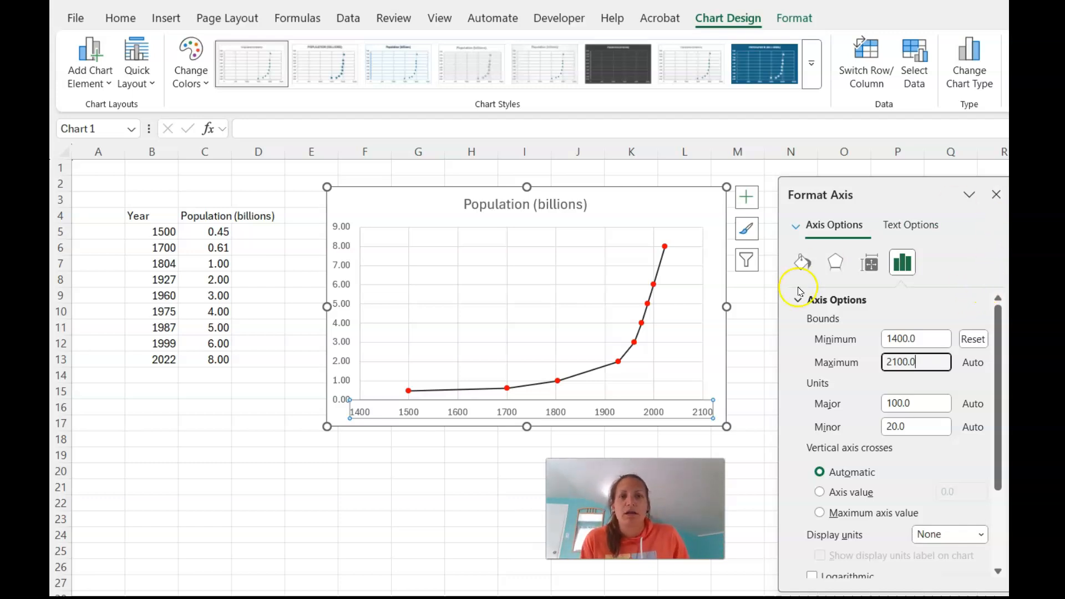
click(407, 458)
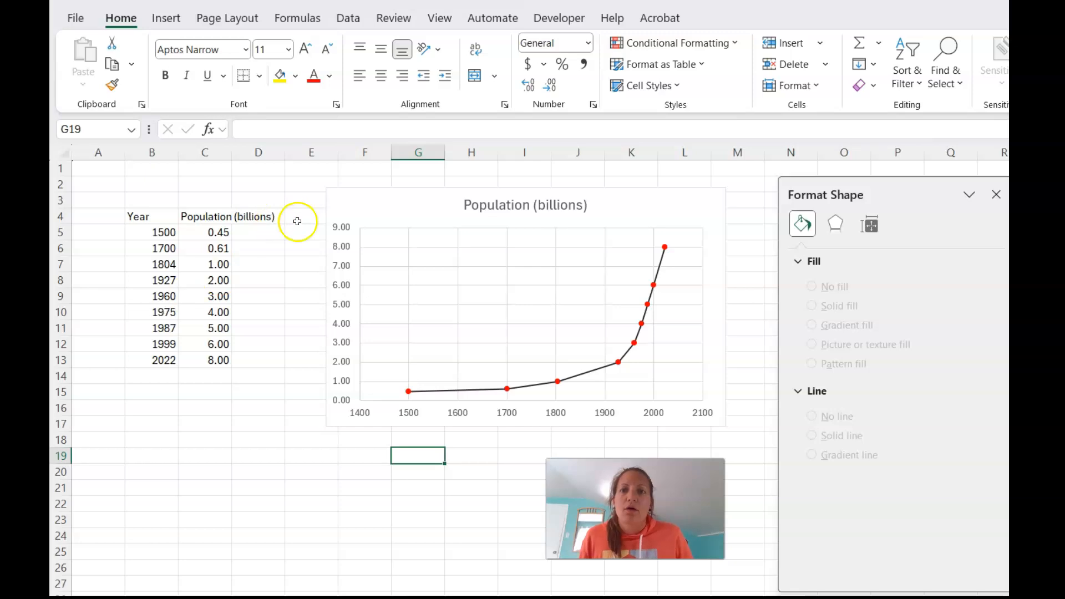
Delete the scatter chart and insert a basic 2-D line chart from B4:C13, placed just beside the data table.
click(399, 202)
key(Delete)
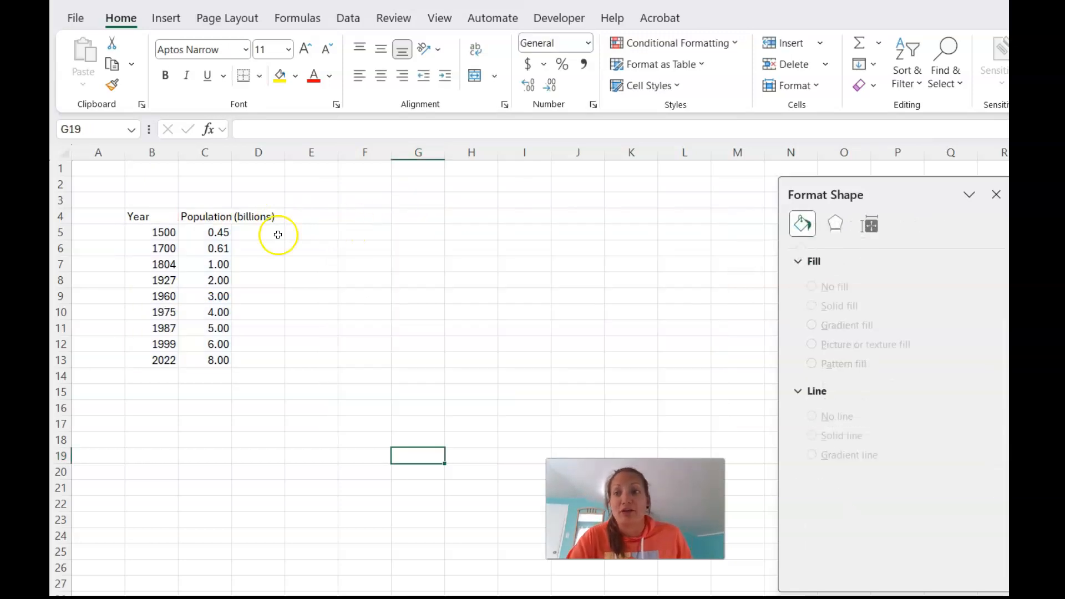
drag(140, 216, 205, 358)
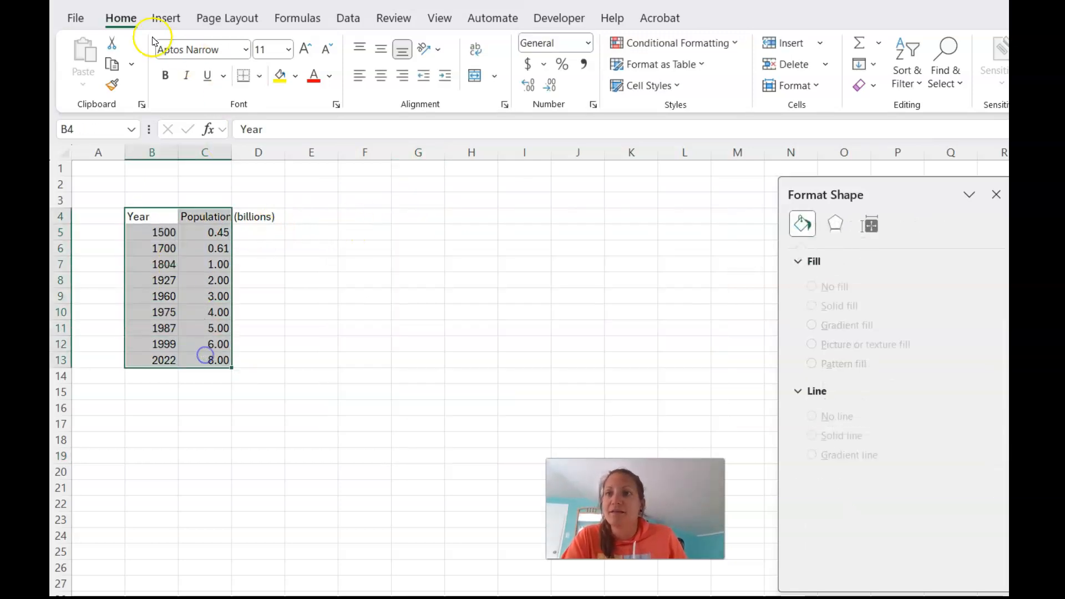
click(166, 18)
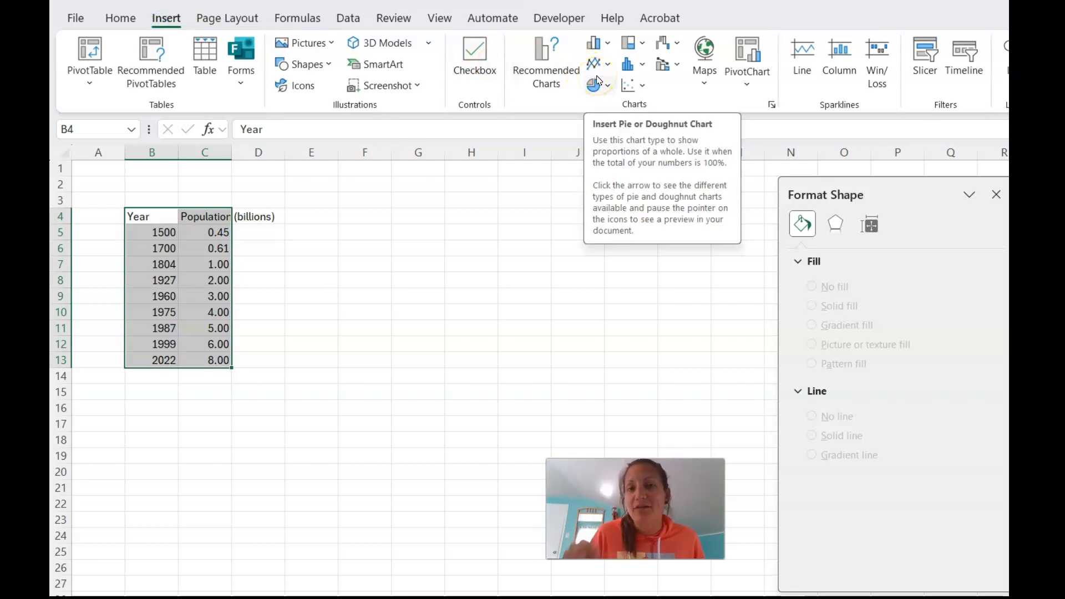
click(605, 62)
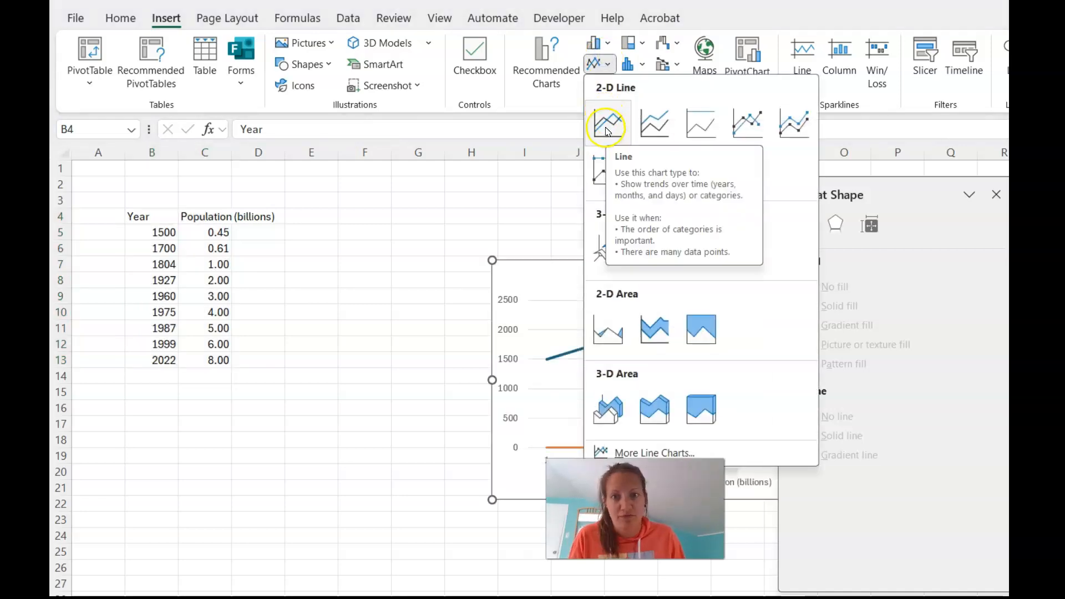
click(606, 131)
drag(583, 266, 389, 223)
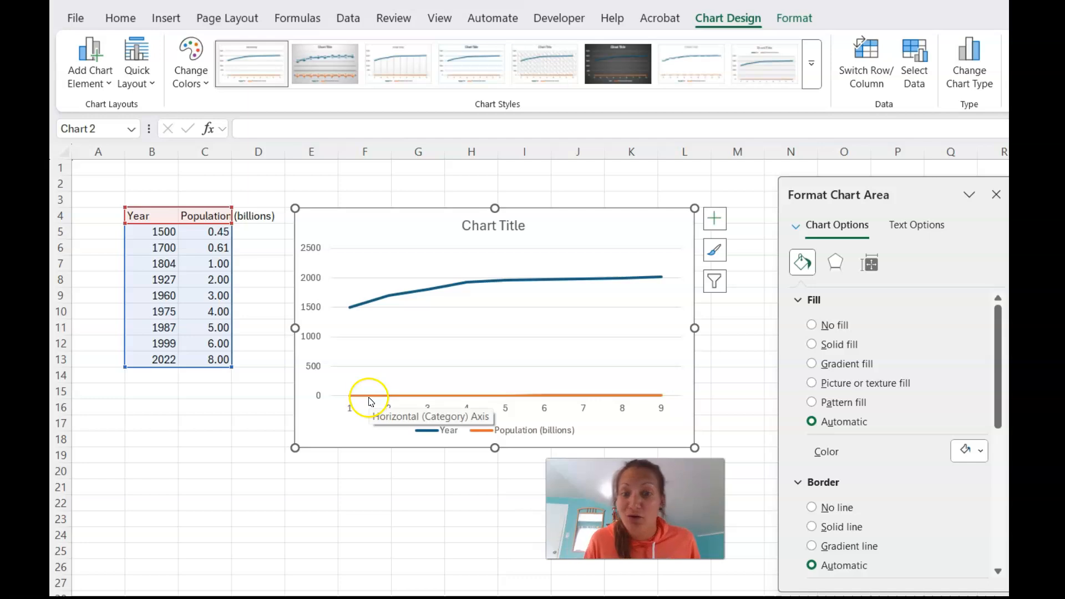
Edit the line chart's data source so the horizontal axis labels come from the years in B5:B13.
right_click(331, 437)
click(392, 377)
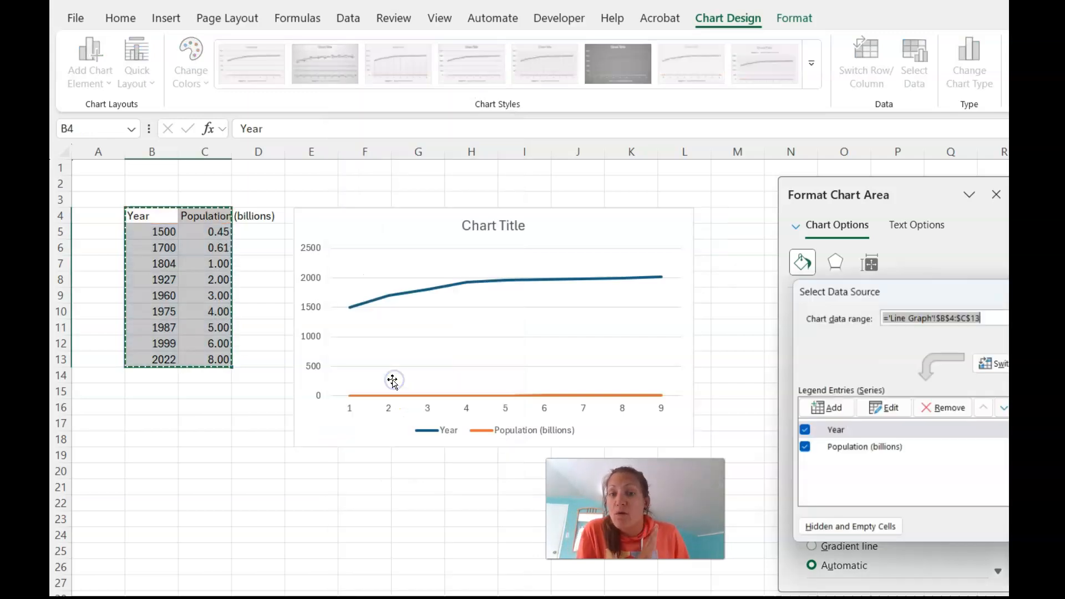
drag(901, 295, 785, 174)
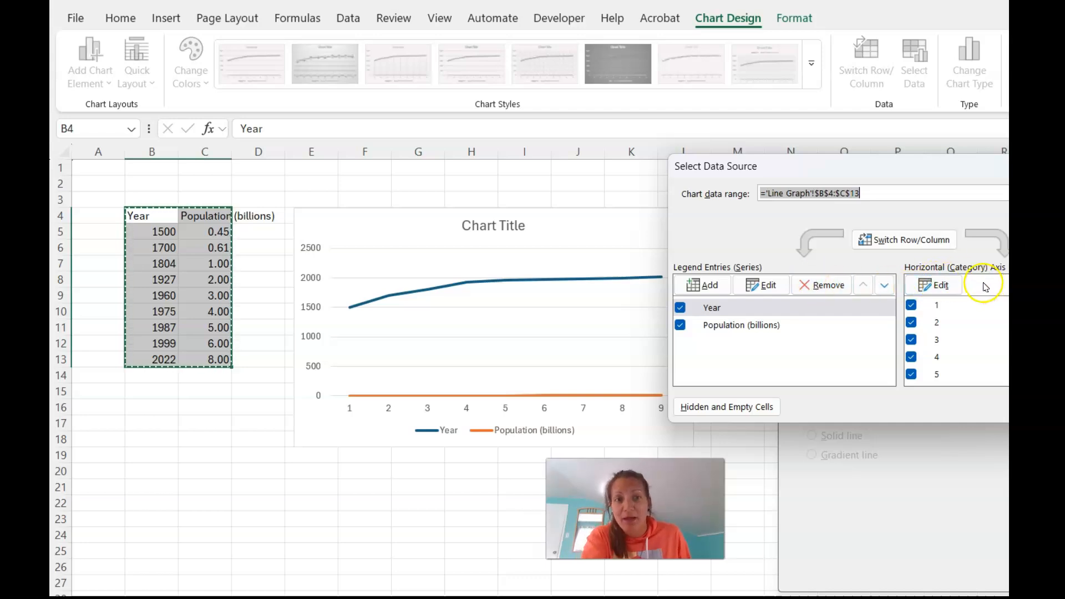
click(937, 284)
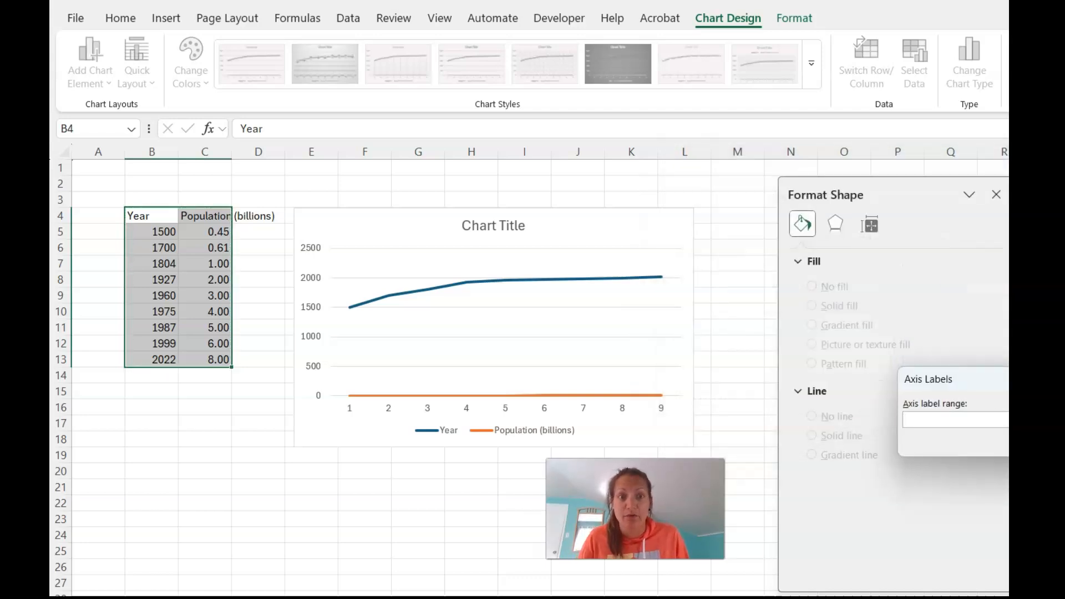
drag(162, 230, 152, 360)
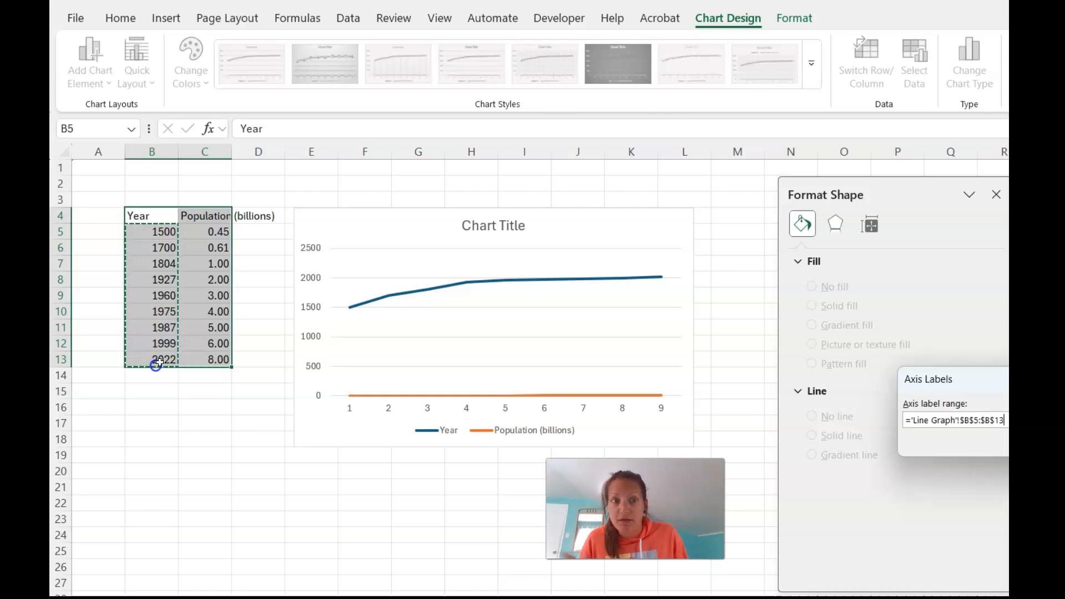
key(Return)
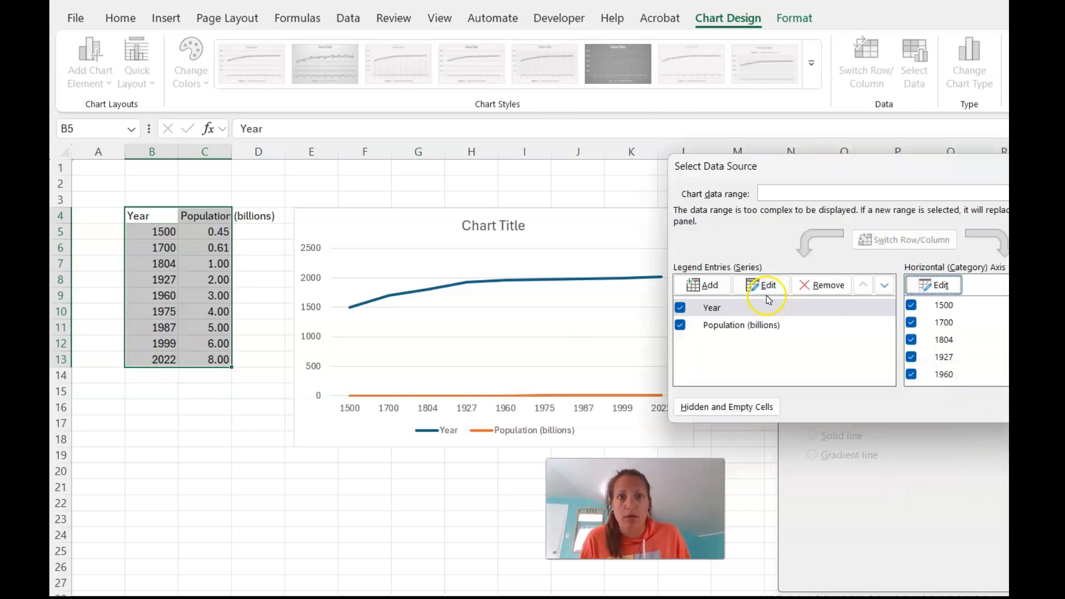
Remove the Year series from the line chart's data source and apply the changes.
click(733, 308)
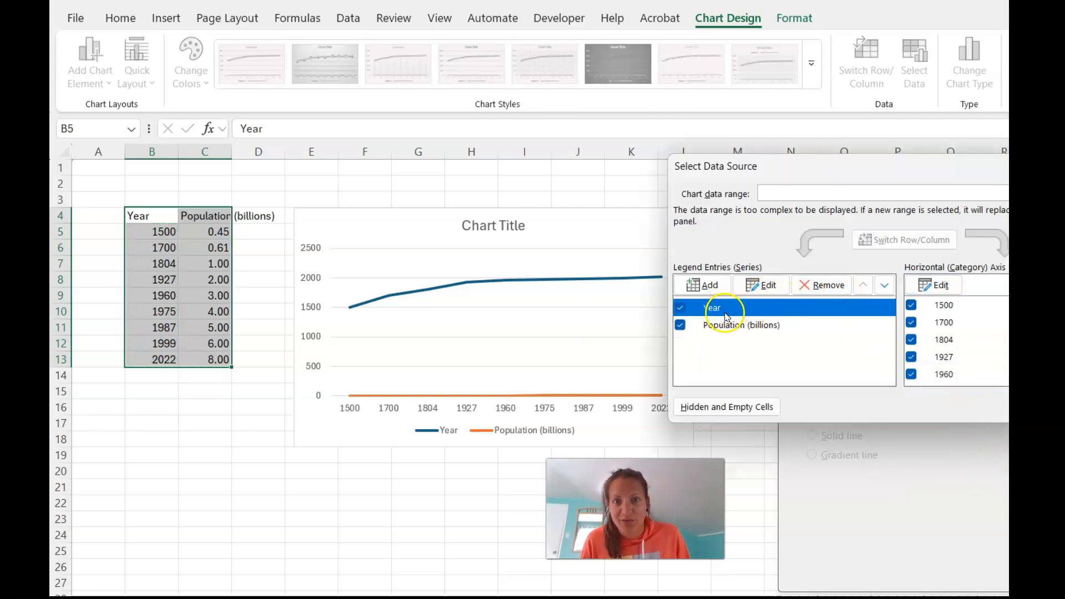
click(806, 292)
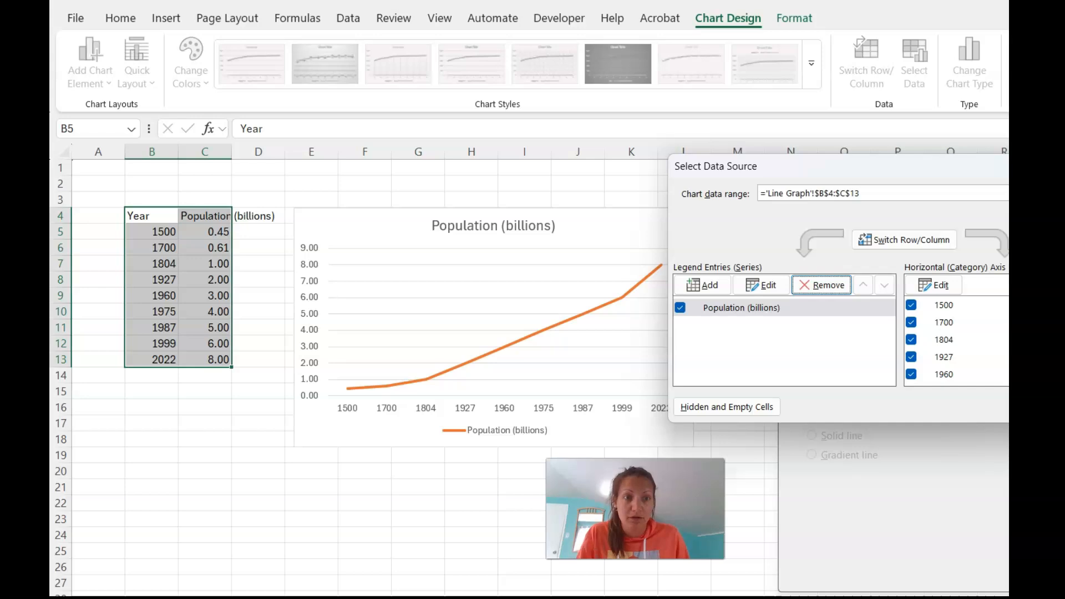
key(Return)
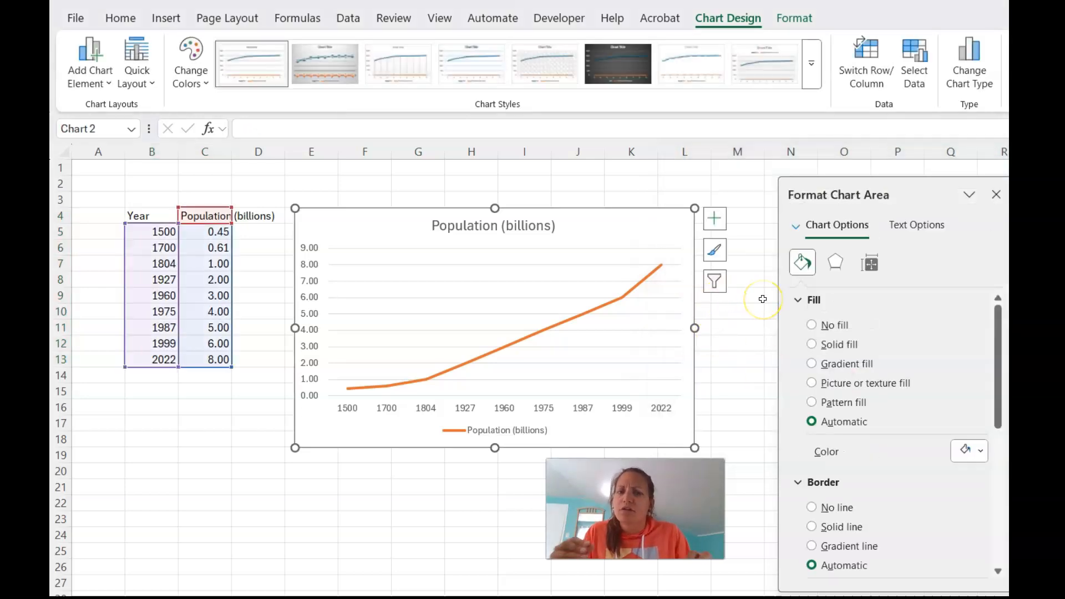